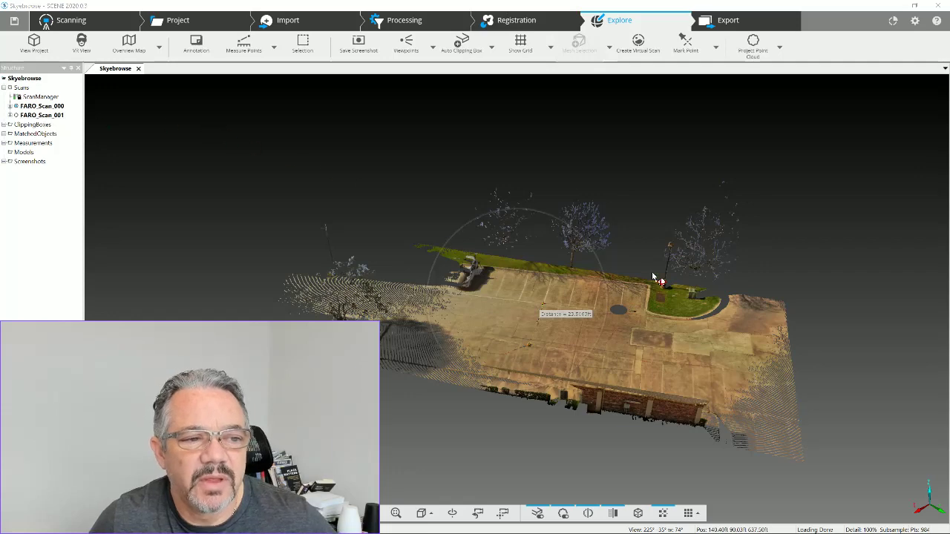
Create the project point cloud with duplicate points eliminated and color balancing applied
{"action": "left_click_drag", "start_coordinate": [570, 330], "coordinate": [571, 367]}
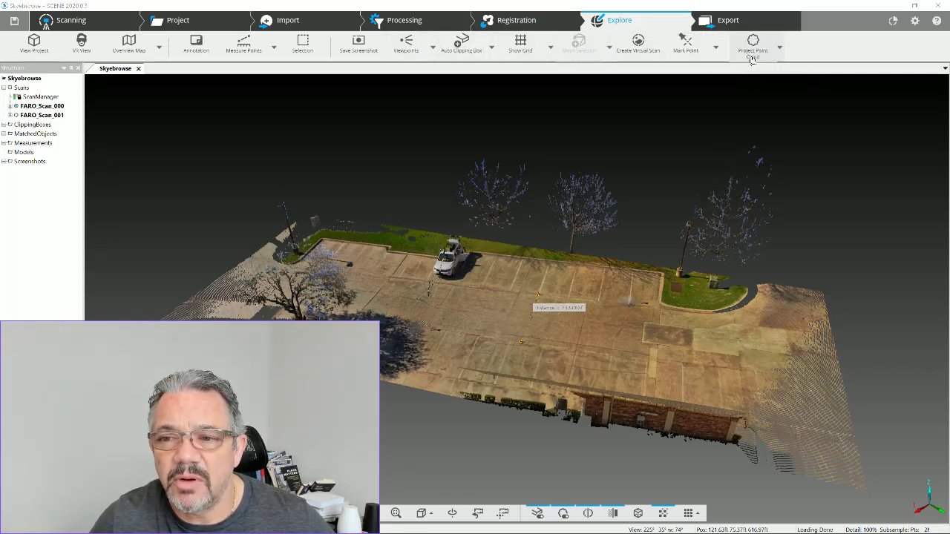
{"action": "left_click", "coordinate": [780, 49]}
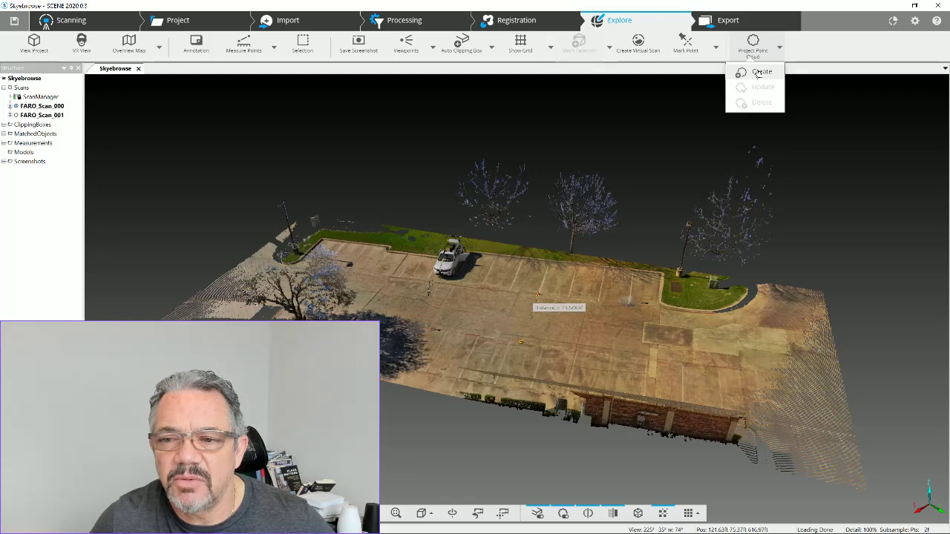
{"action": "left_click", "coordinate": [759, 72]}
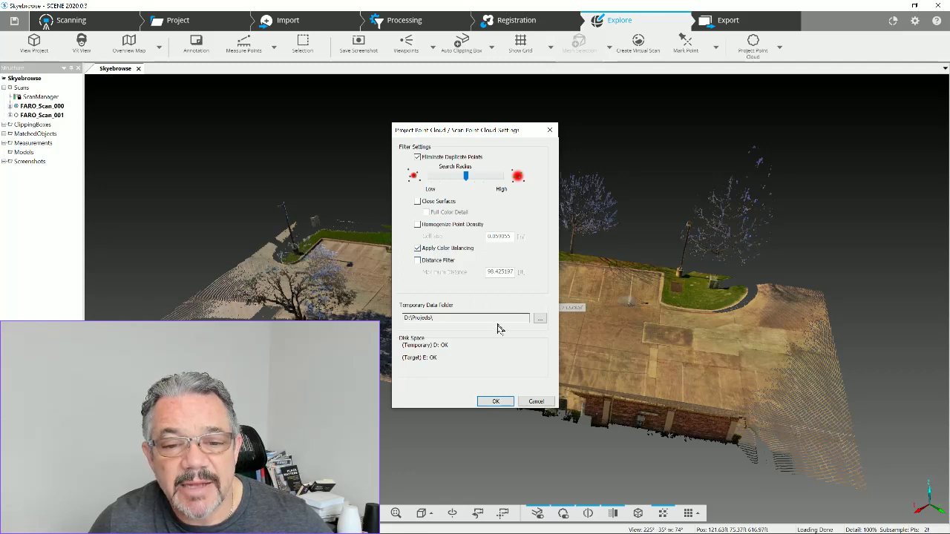
{"action": "left_click", "coordinate": [496, 402]}
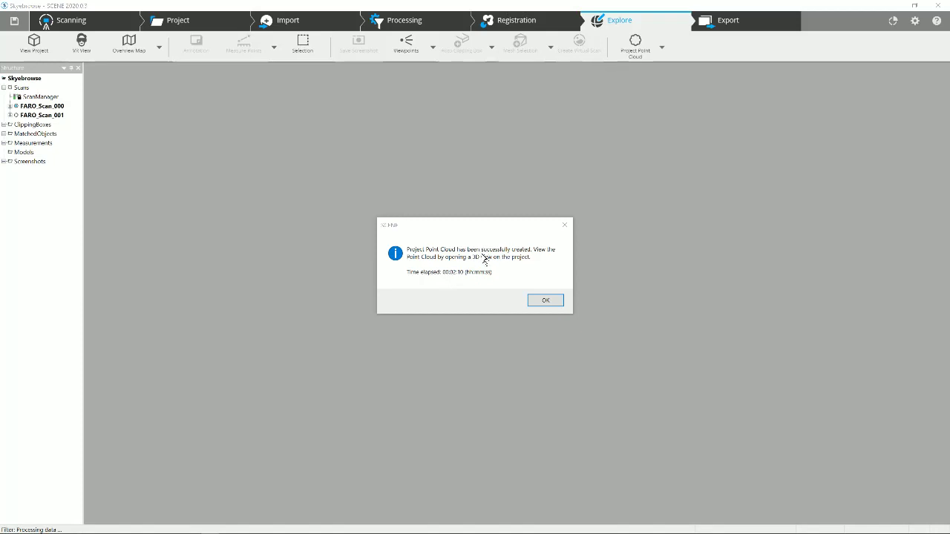
{"action": "left_click", "coordinate": [548, 302]}
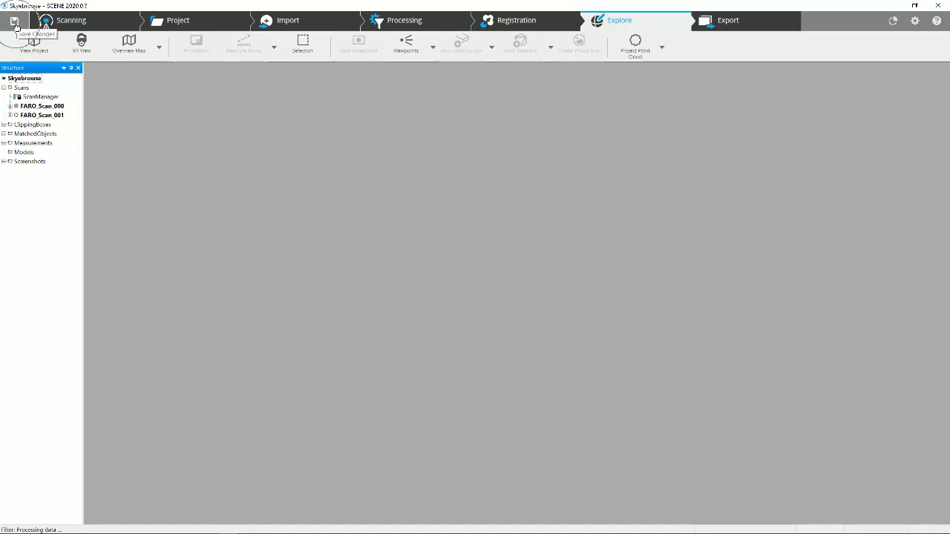
Save the project changes as a new shared revision with the comment "point"
{"action": "left_click", "coordinate": [15, 25]}
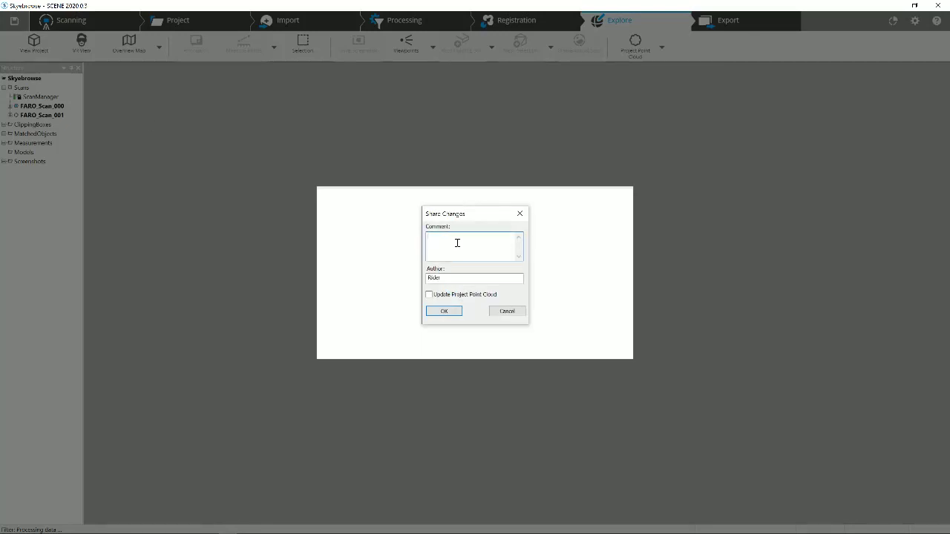
{"action": "type", "text": "pomy"}
{"action": "key", "text": "BackSpace"}
{"action": "key", "text": "BackSpace"}
{"action": "type", "text": "int"}
{"action": "key", "text": "Return"}
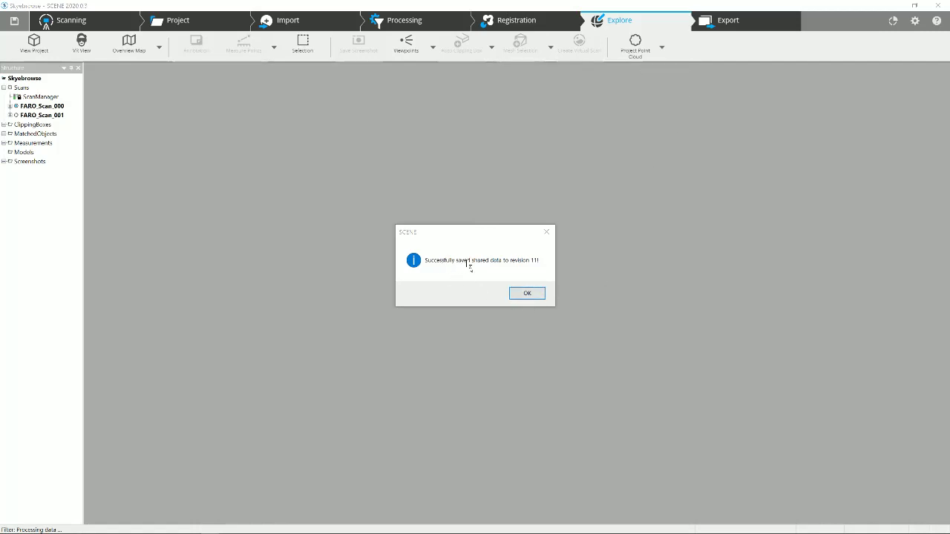
{"action": "left_click", "coordinate": [526, 294]}
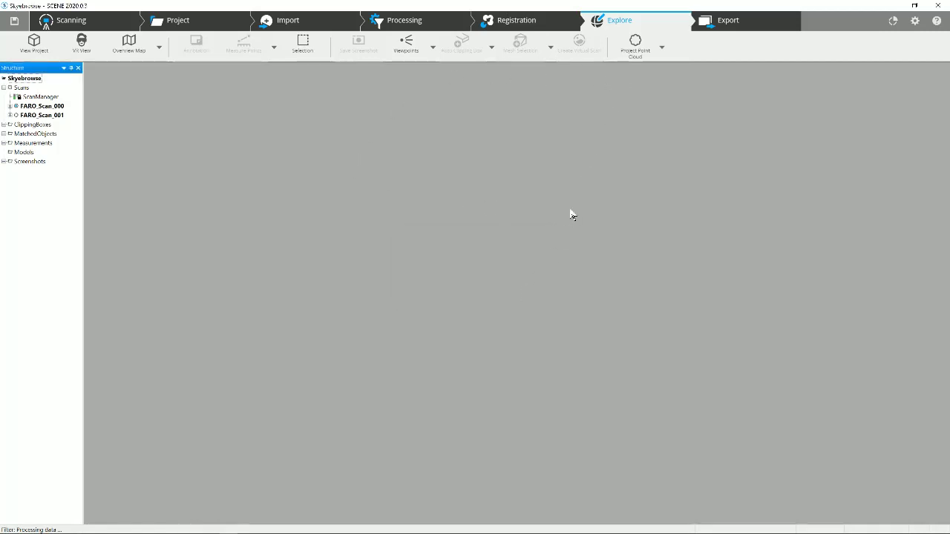
Close SCENE, then launch FARO Zone 3D and maximize its window
{"action": "left_click", "coordinate": [939, 6]}
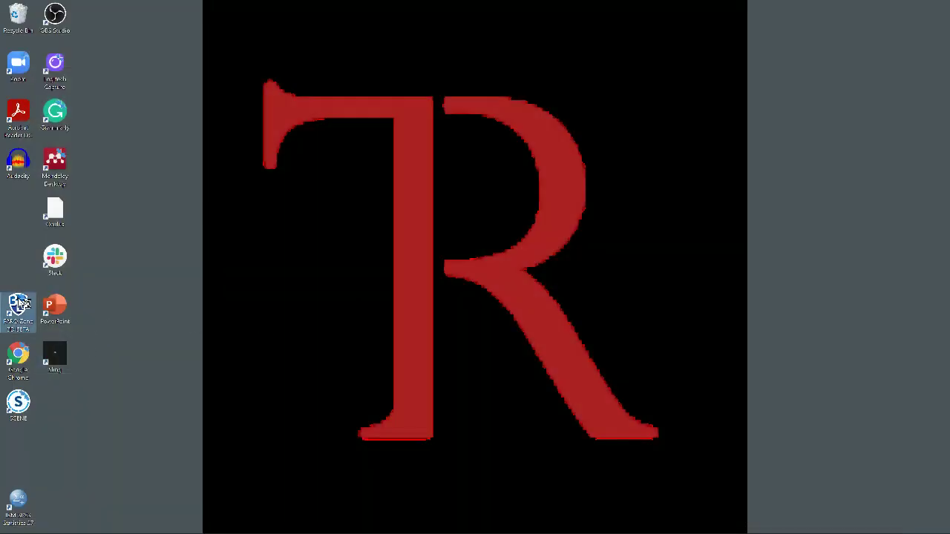
{"action": "double_click", "coordinate": [22, 302]}
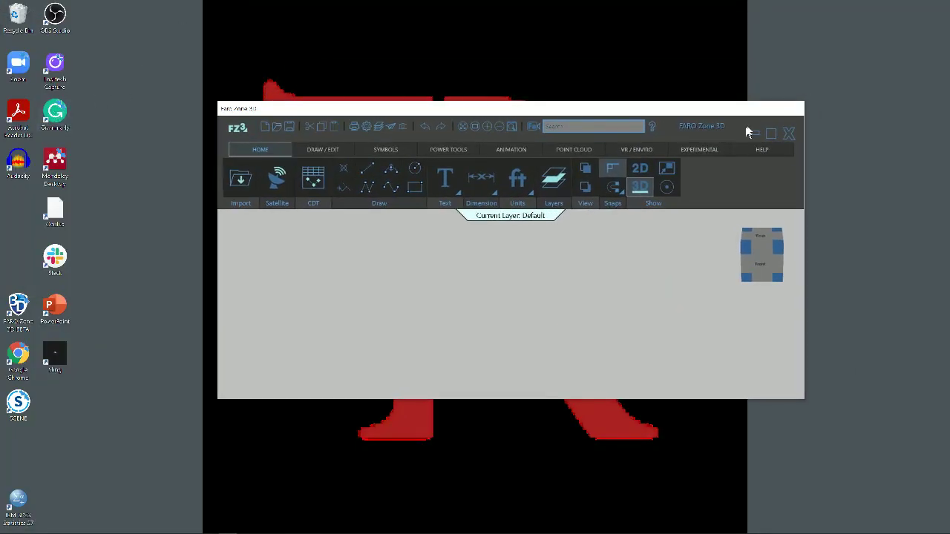
{"action": "left_click", "coordinate": [771, 133]}
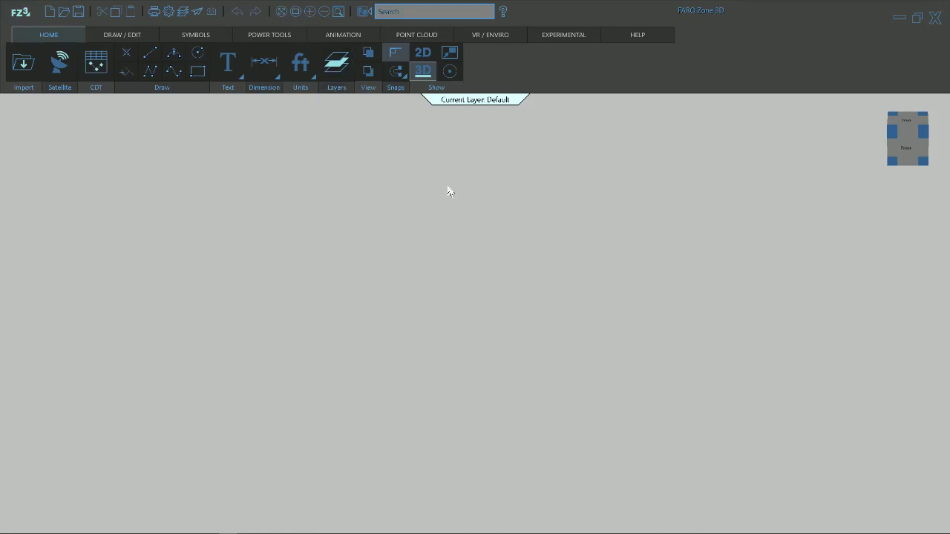
Import the SCENE project point cloud from Skyebrowse.lsproj in the FARO\Skyebrowse folder on drive E
{"action": "left_click", "coordinate": [413, 36]}
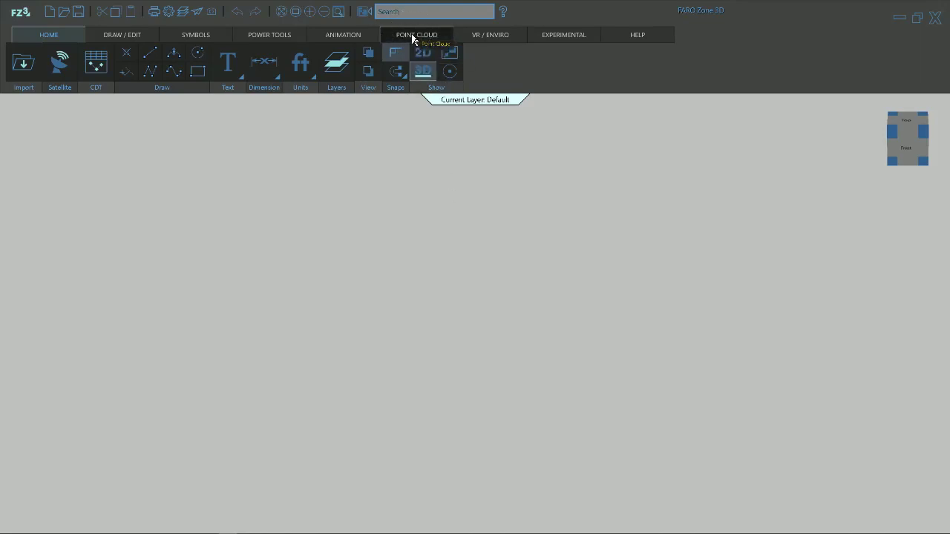
{"action": "left_click", "coordinate": [412, 35]}
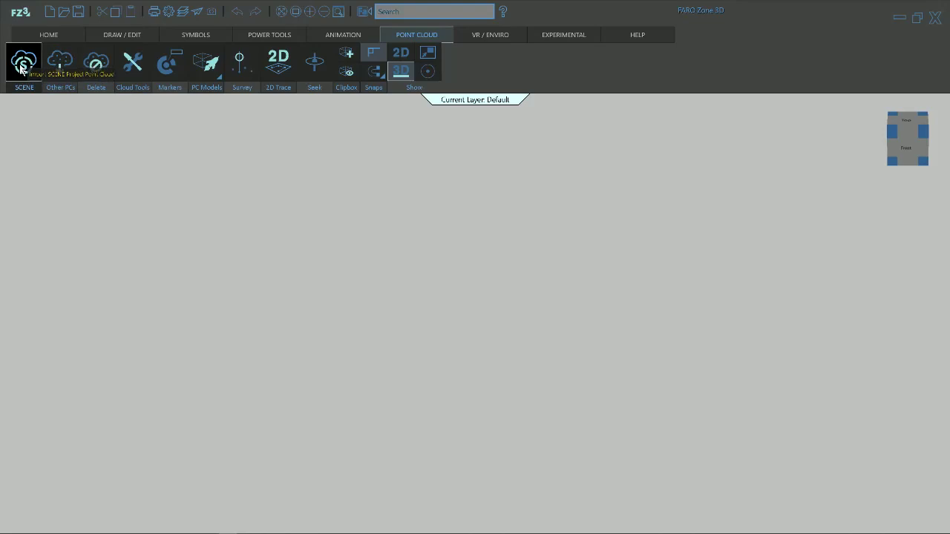
{"action": "left_click", "coordinate": [22, 65]}
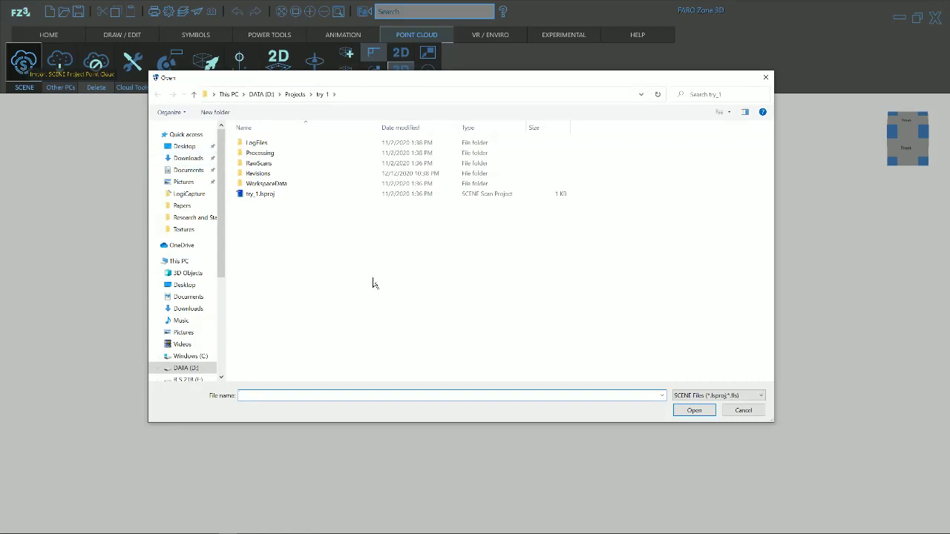
{"action": "left_click", "coordinate": [295, 96]}
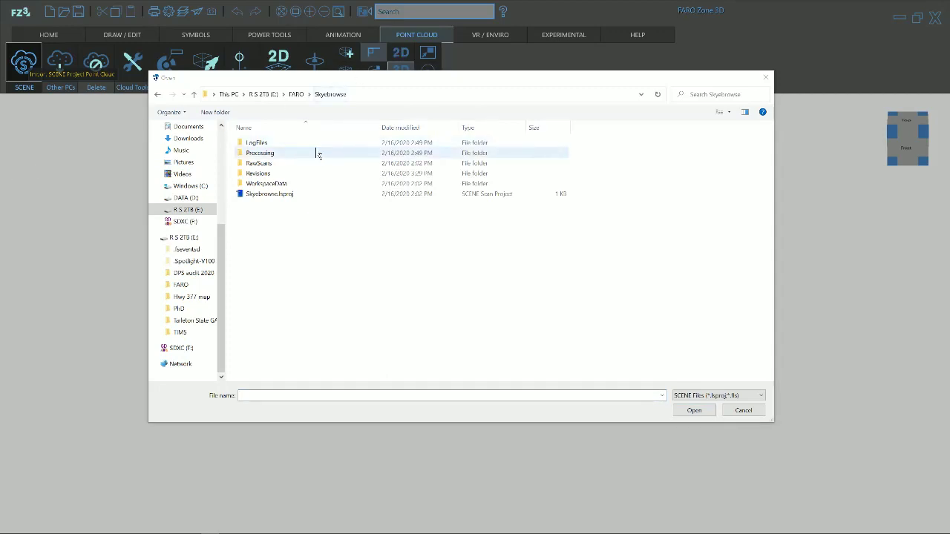
{"action": "left_click", "coordinate": [303, 97]}
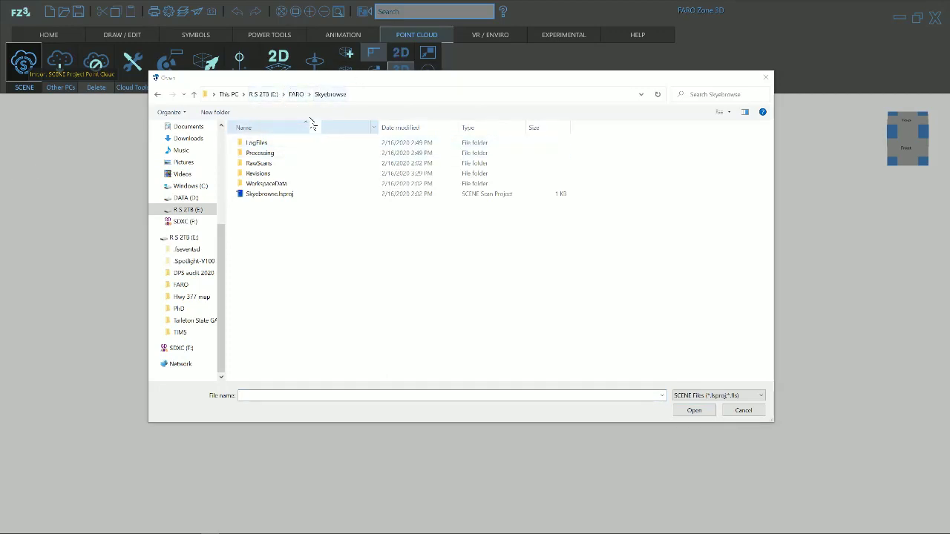
{"action": "double_click", "coordinate": [267, 199]}
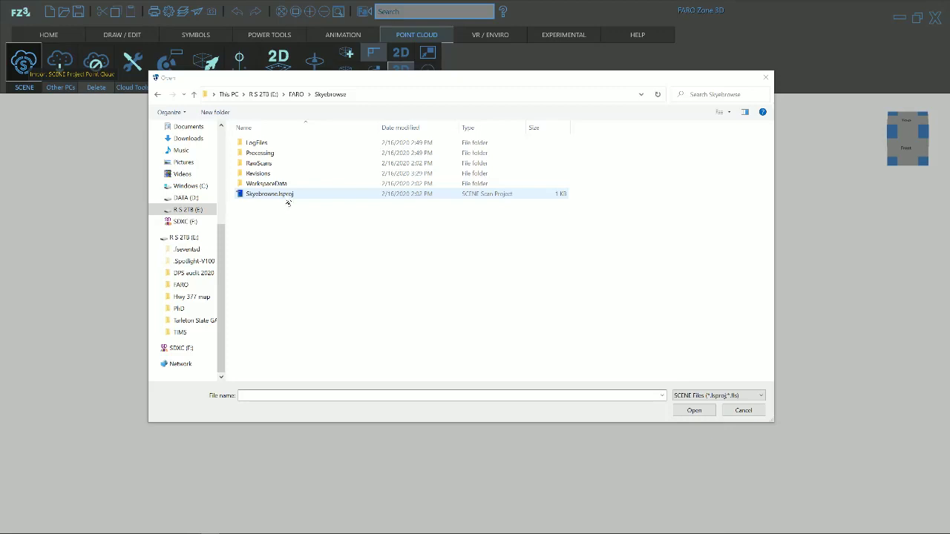
{"action": "left_click", "coordinate": [288, 196]}
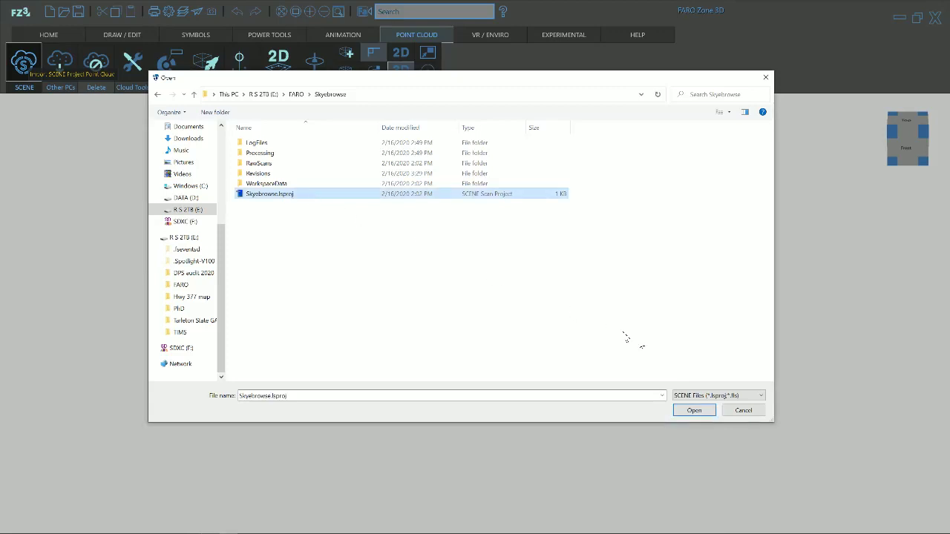
{"action": "left_click", "coordinate": [695, 412]}
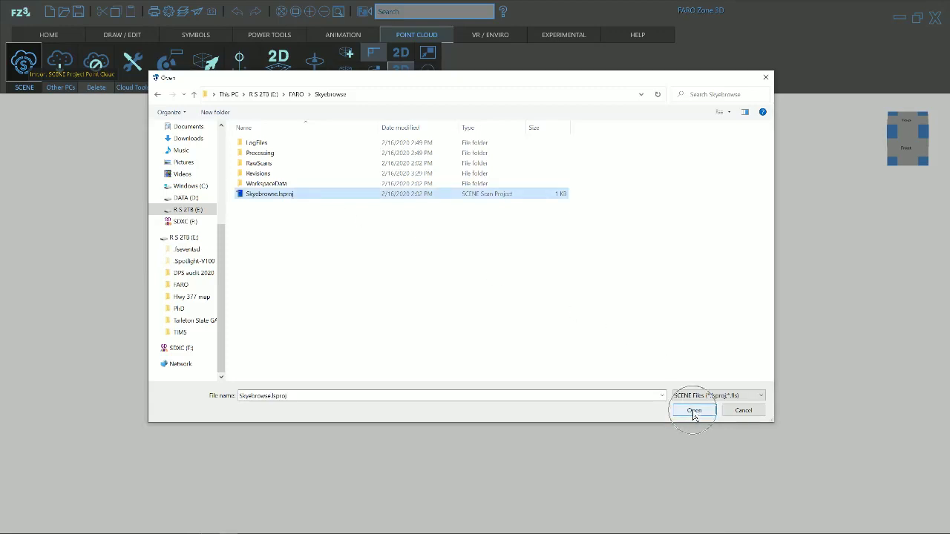
{"action": "left_click", "coordinate": [694, 412]}
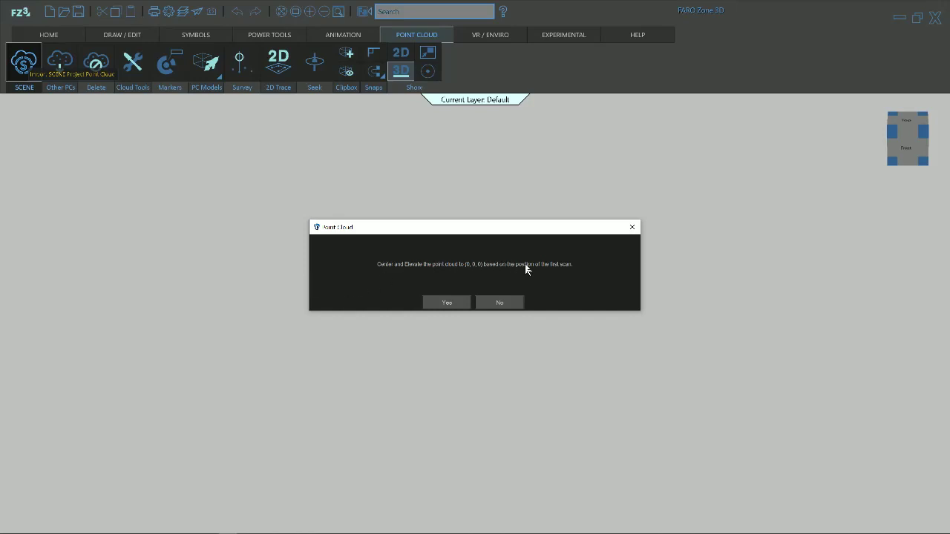
Center and elevate the point cloud to (0, 0, 0) based on the first scan and enable gap fill
{"action": "left_click", "coordinate": [444, 304]}
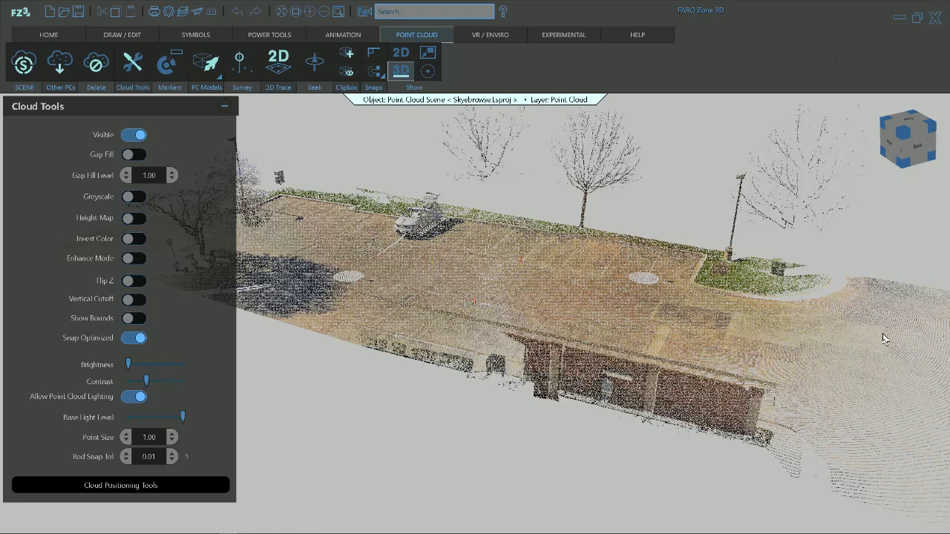
{"action": "left_click", "coordinate": [134, 155]}
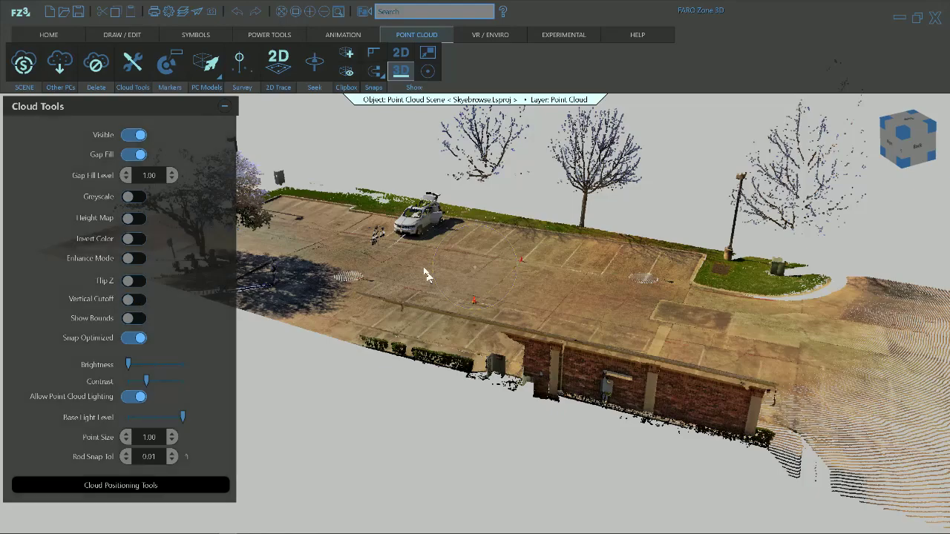
{"action": "middle_click_drag", "start_coordinate": [524, 398], "coordinate": [495, 405]}
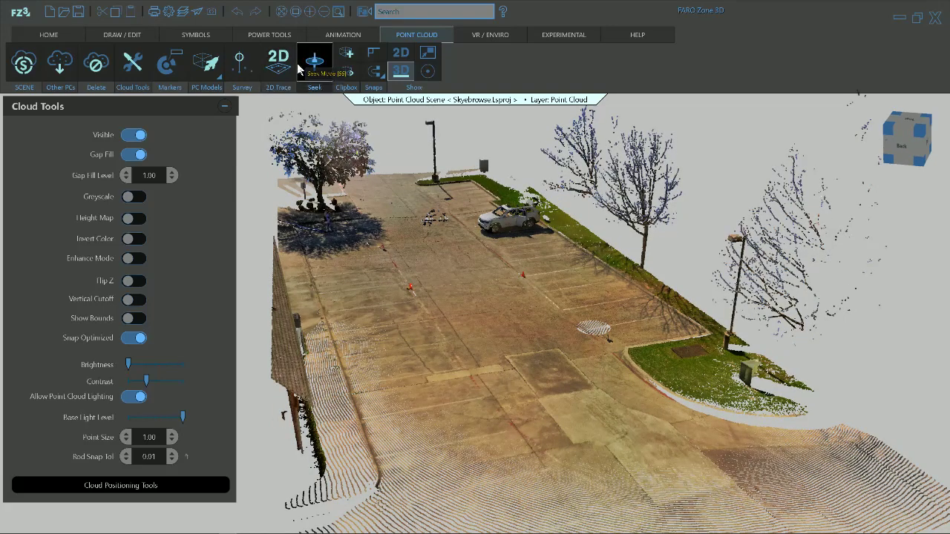
Add a dimension line between the two orange markers in the middle of the parking lot
{"action": "left_click", "coordinate": [46, 41]}
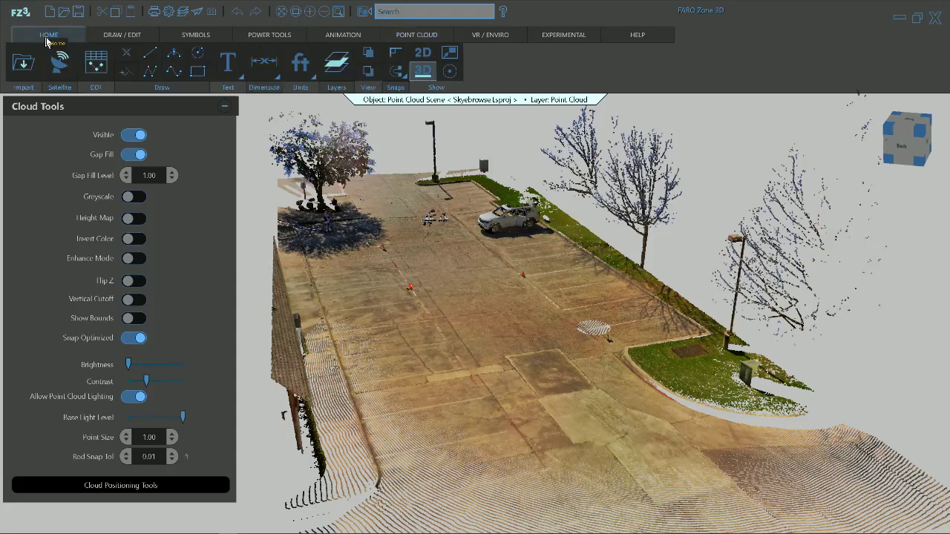
{"action": "left_click", "coordinate": [257, 68]}
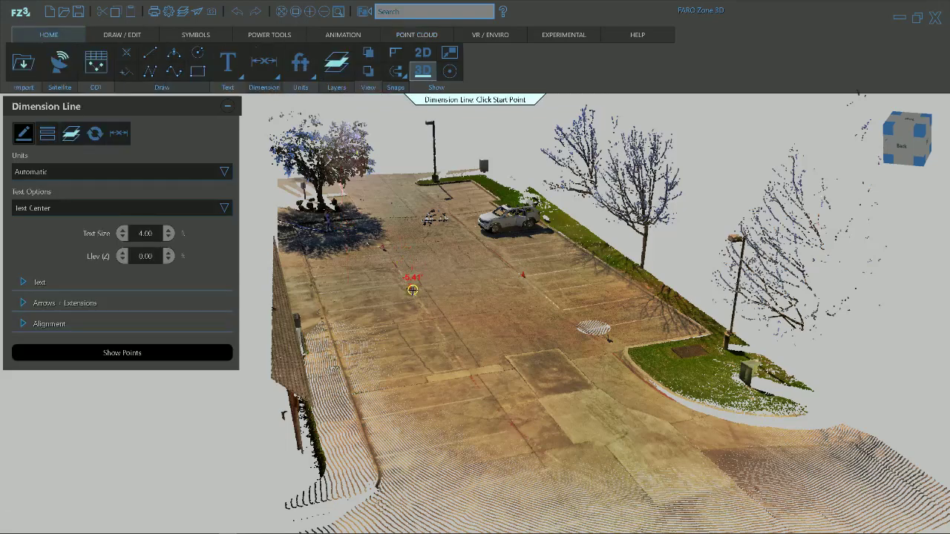
{"action": "left_click", "coordinate": [413, 289]}
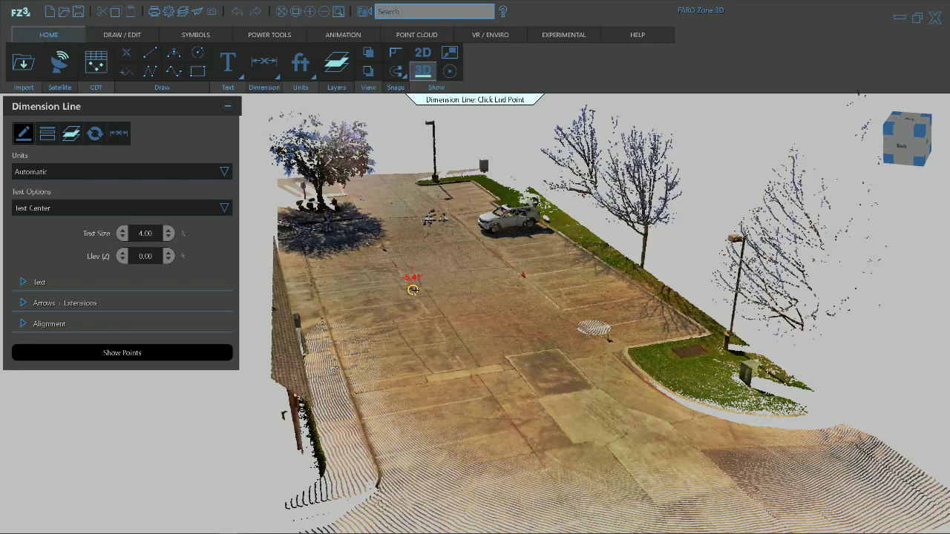
{"action": "left_click", "coordinate": [522, 278]}
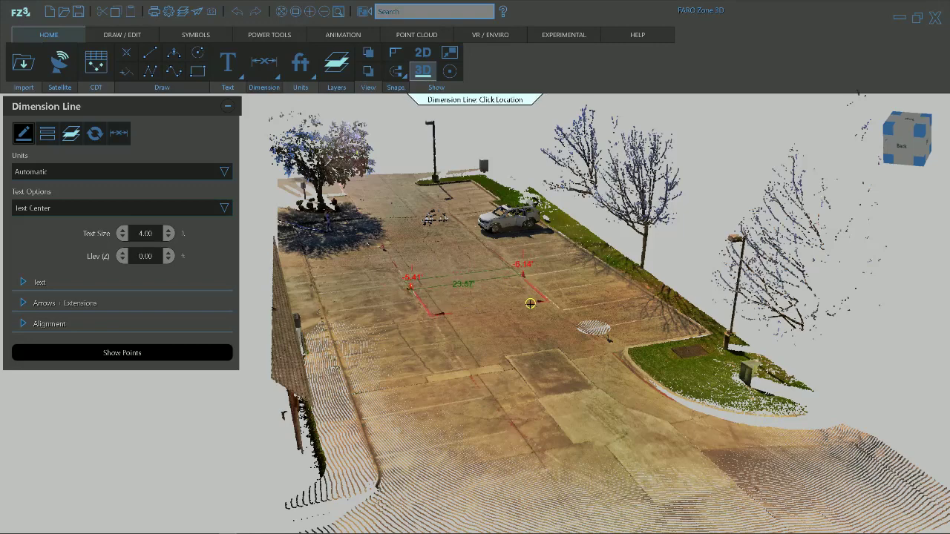
{"action": "left_click", "coordinate": [534, 309]}
{"action": "mouse_move", "coordinate": [468, 281]}
{"action": "left_mouse_down"}
{"action": "mouse_move", "coordinate": [469, 263]}
{"action": "mouse_move", "coordinate": [468, 279]}
{"action": "left_mouse_up"}
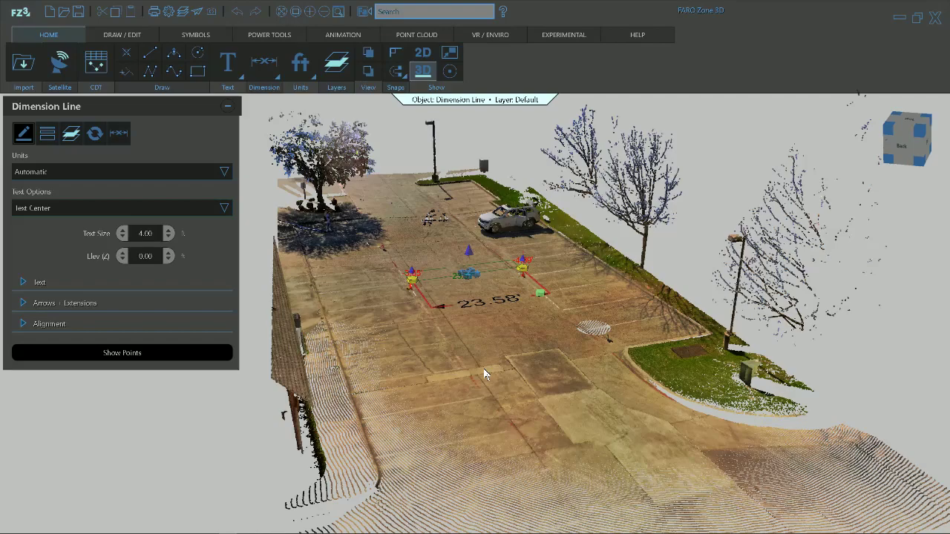
{"action": "middle_click_drag", "start_coordinate": [484, 374], "coordinate": [486, 378]}
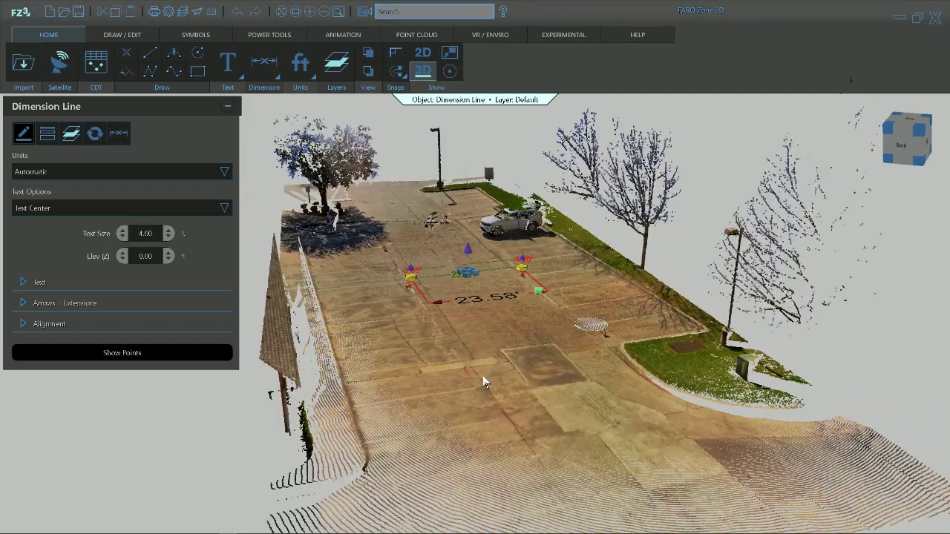
Switch the symbol library to the crash set and deselect the dimension line
{"action": "left_click", "coordinate": [343, 34]}
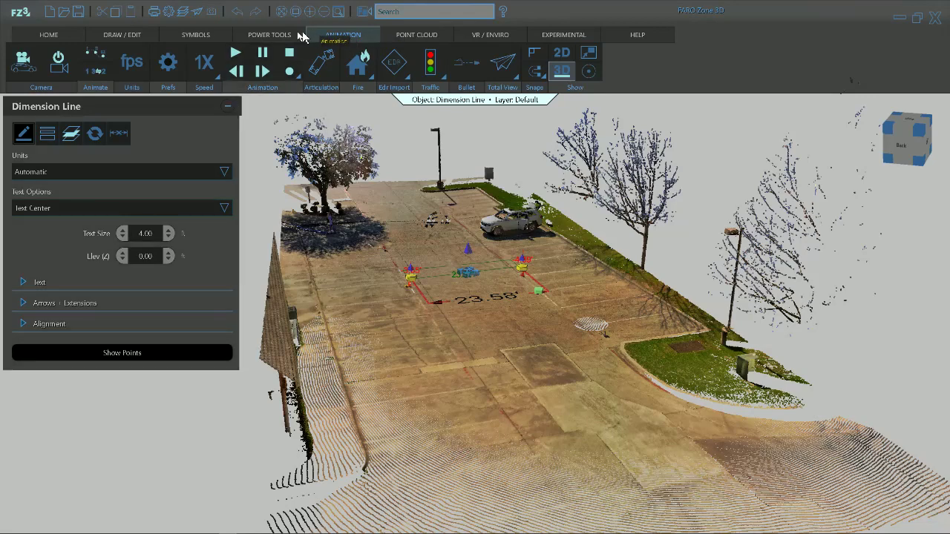
{"action": "left_click", "coordinate": [196, 35]}
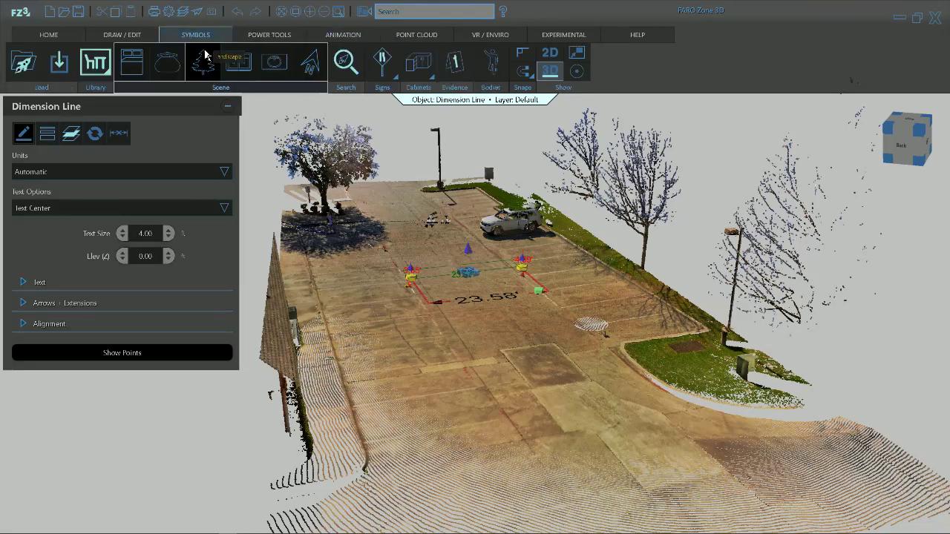
{"action": "left_click", "coordinate": [97, 63]}
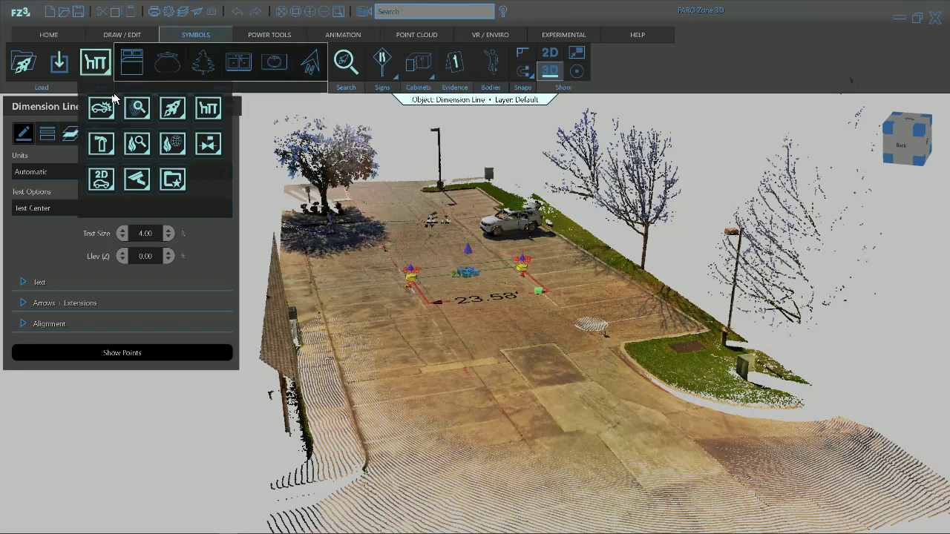
{"action": "left_click", "coordinate": [102, 108]}
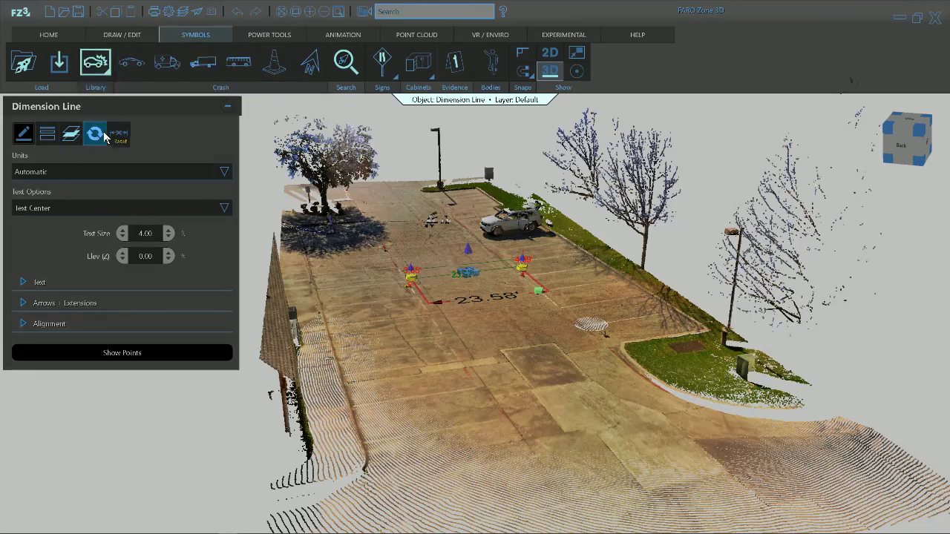
{"action": "left_click", "coordinate": [127, 65]}
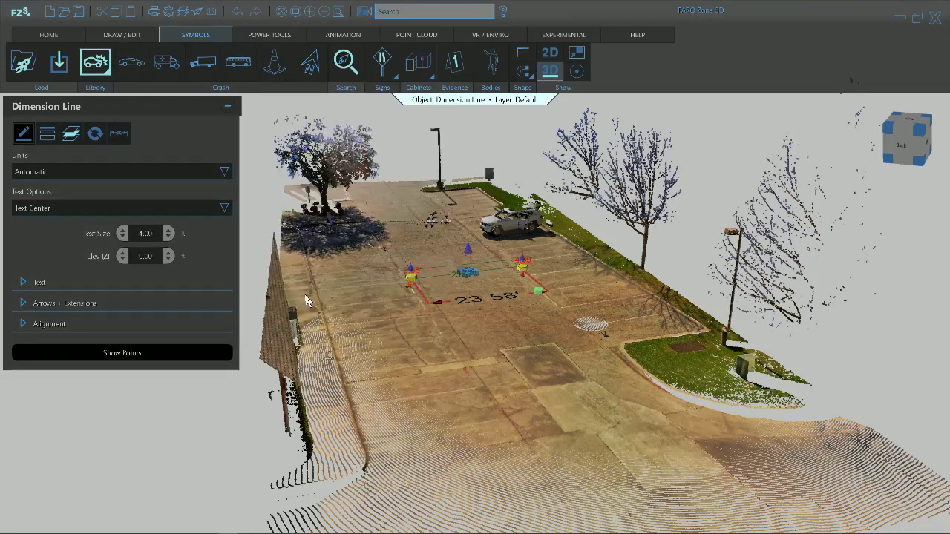
{"action": "left_click", "coordinate": [496, 332]}
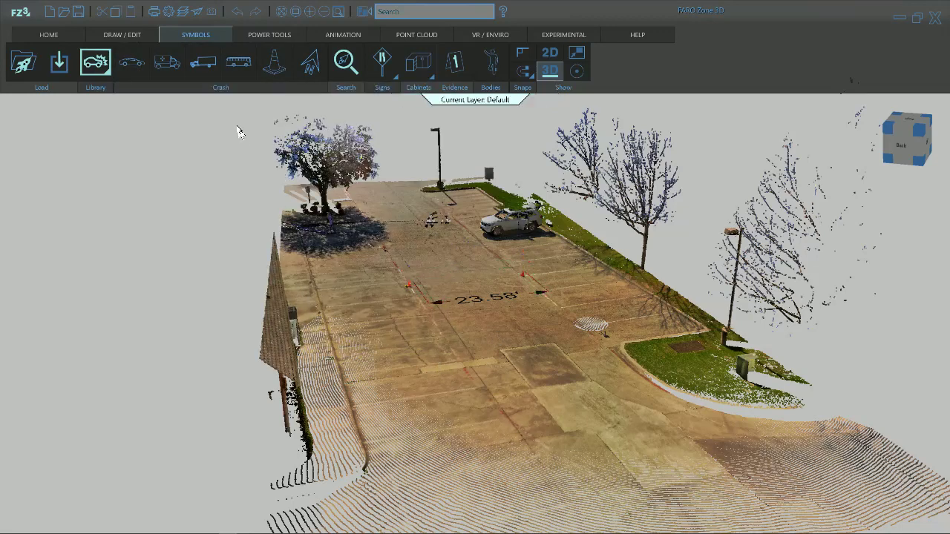
Place an Alfa Romeo MiTo car on the dimension line in the middle of the parking lot at a yaw of about 303°
{"action": "left_click", "coordinate": [132, 62]}
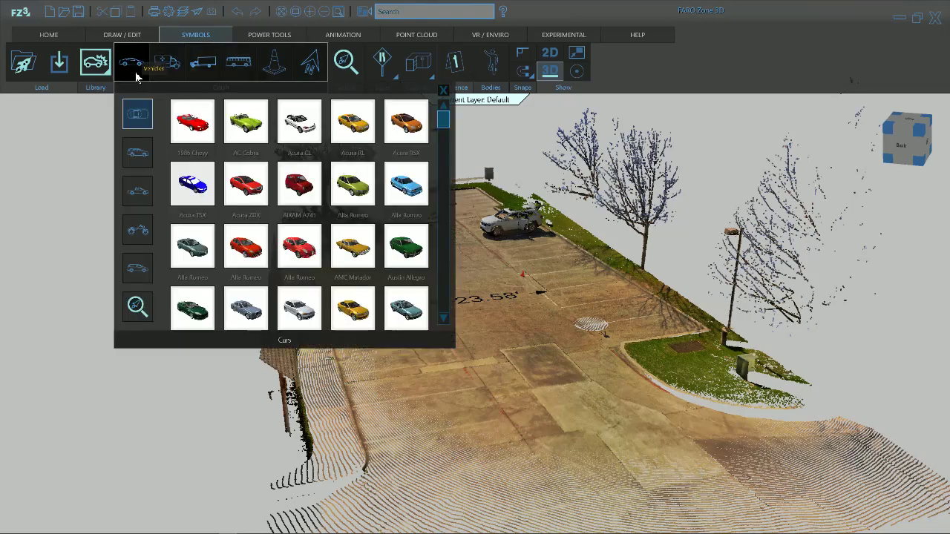
{"action": "left_click", "coordinate": [299, 254]}
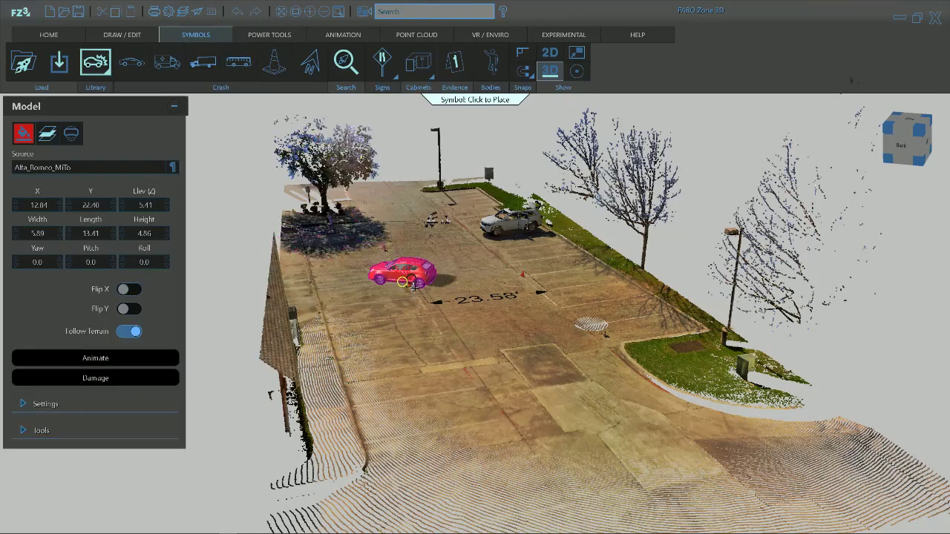
{"action": "left_click_drag", "start_coordinate": [470, 307], "coordinate": [434, 269]}
{"action": "mouse_move", "coordinate": [512, 361]}
{"action": "middle_mouse_down"}
{"action": "mouse_move", "coordinate": [524, 352]}
{"action": "mouse_move", "coordinate": [505, 356]}
{"action": "mouse_move", "coordinate": [502, 370]}
{"action": "middle_mouse_up"}
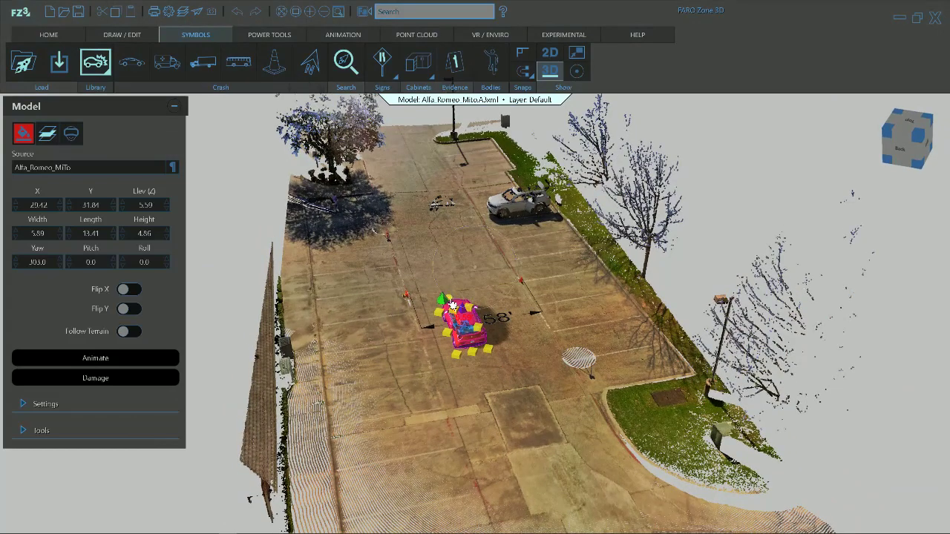
Animate the car along a two-segment line path from the dimension line past the debris to the far end of the parking lot
{"action": "right_click", "coordinate": [462, 324]}
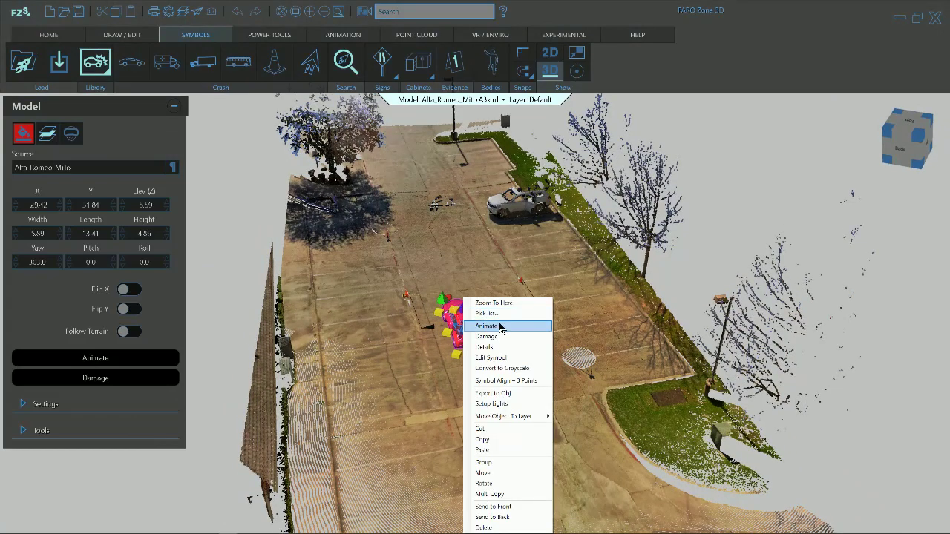
{"action": "left_click", "coordinate": [499, 327]}
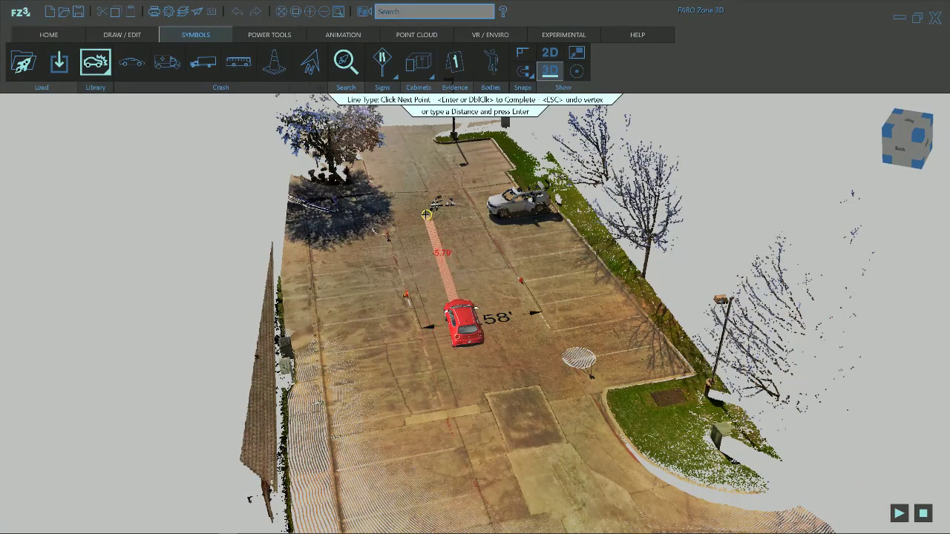
{"action": "left_click", "coordinate": [423, 213]}
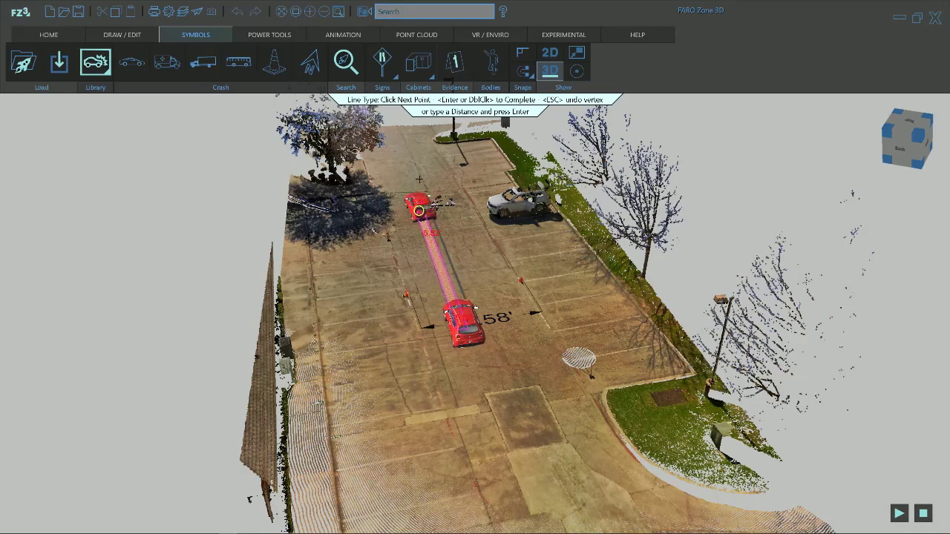
{"action": "right_click", "coordinate": [409, 135]}
{"action": "left_click", "coordinate": [441, 136]}
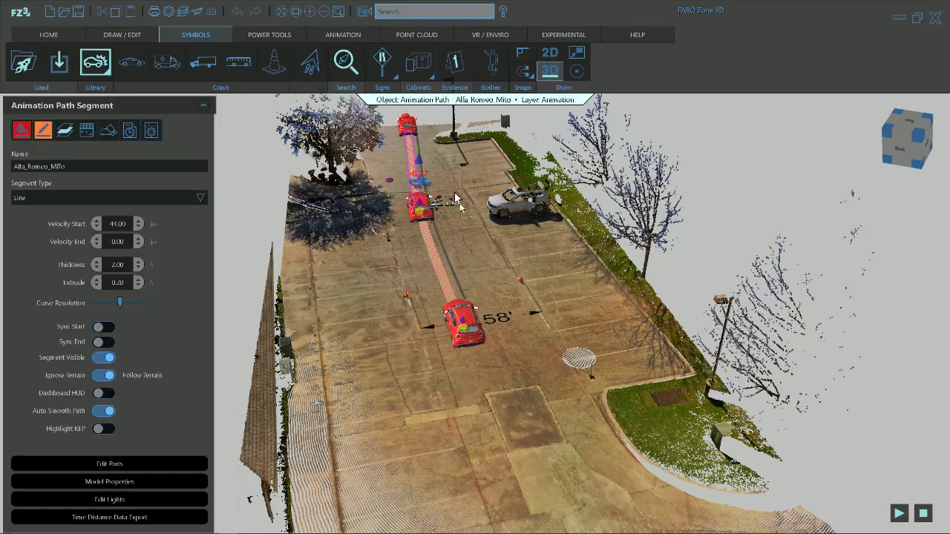
Play the car's animation, stop it, and examine the animation path in the scene
{"action": "left_click", "coordinate": [899, 513]}
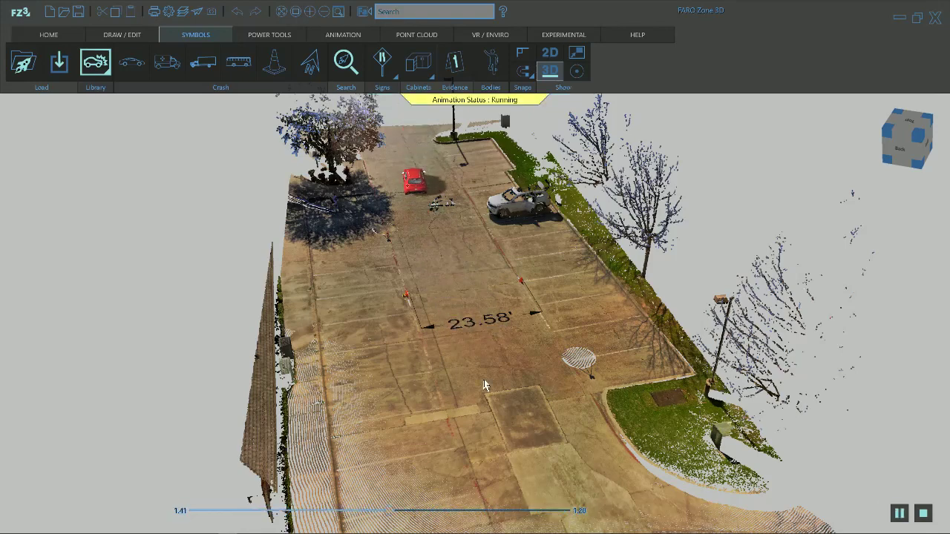
{"action": "left_click", "coordinate": [924, 513]}
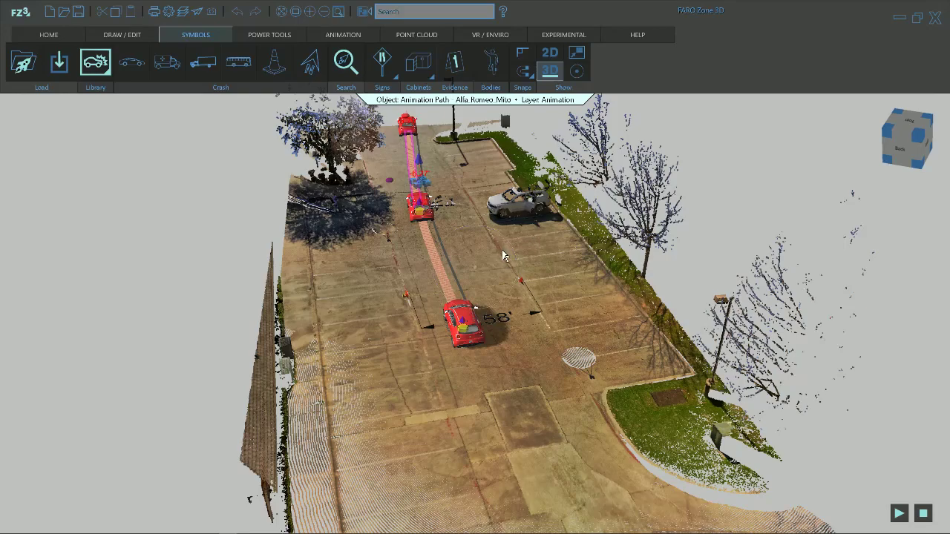
{"action": "middle_click_drag", "start_coordinate": [523, 355], "coordinate": [505, 331]}
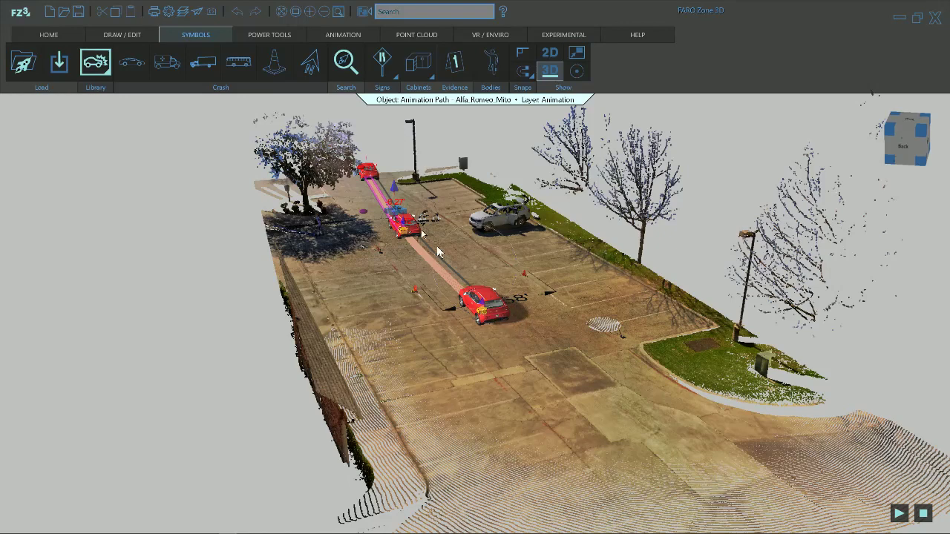
{"action": "middle_click_drag", "start_coordinate": [501, 364], "coordinate": [493, 363]}
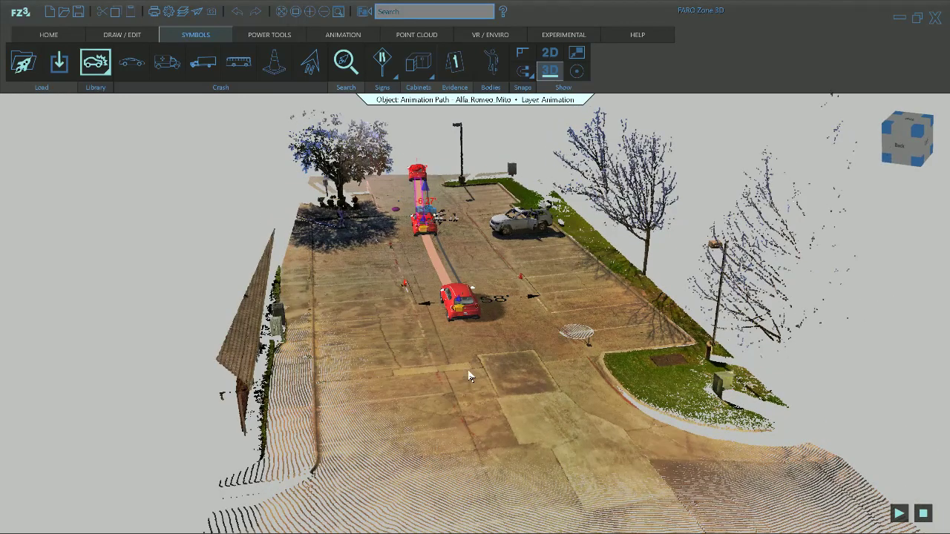
Look at the power tools and the import option for generic point clouds, and close the file browser without importing
{"action": "left_click", "coordinate": [267, 35]}
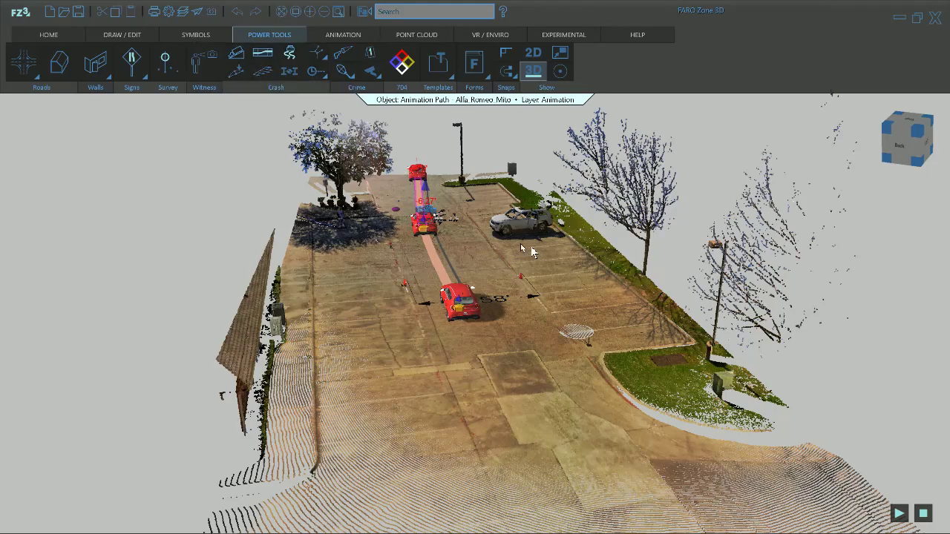
{"action": "middle_click_drag", "start_coordinate": [475, 430], "coordinate": [490, 372]}
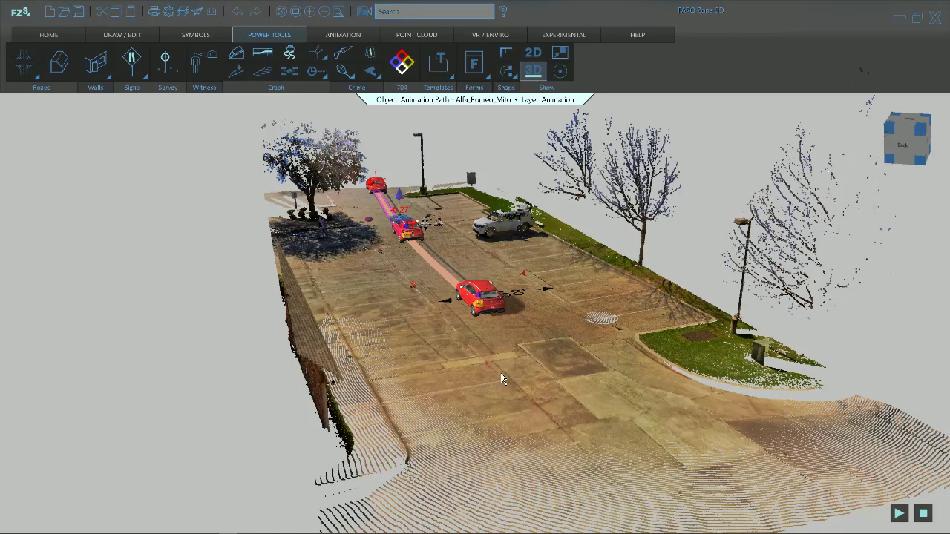
{"action": "left_click", "coordinate": [405, 37]}
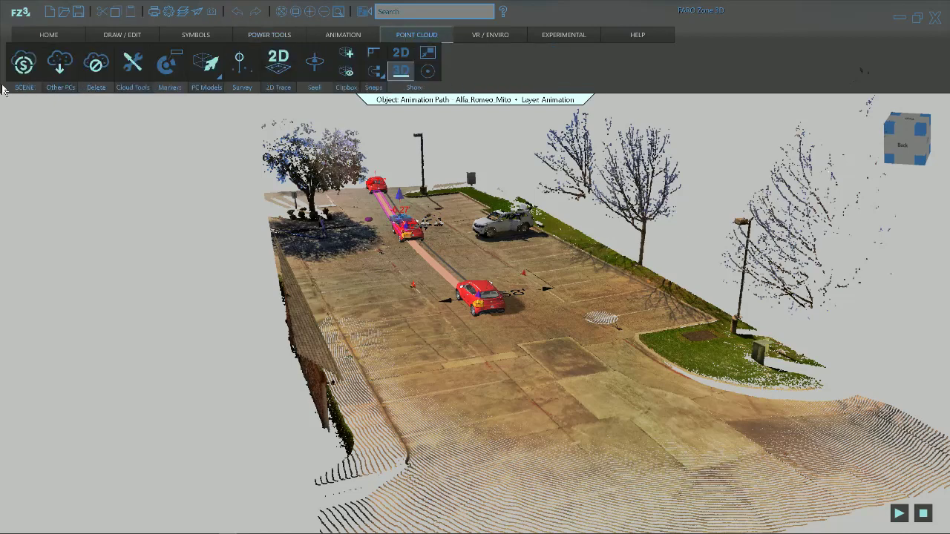
{"action": "left_click", "coordinate": [61, 64]}
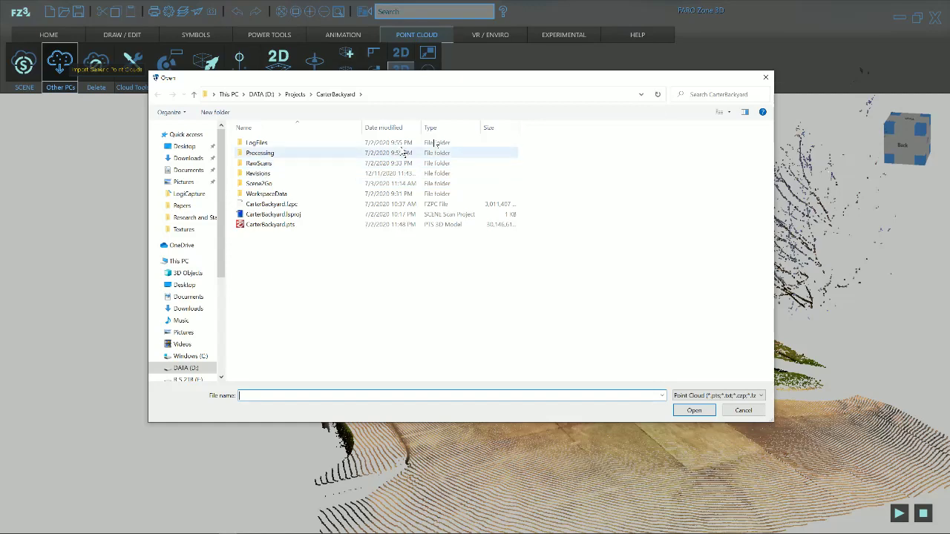
{"action": "left_click", "coordinate": [768, 80]}
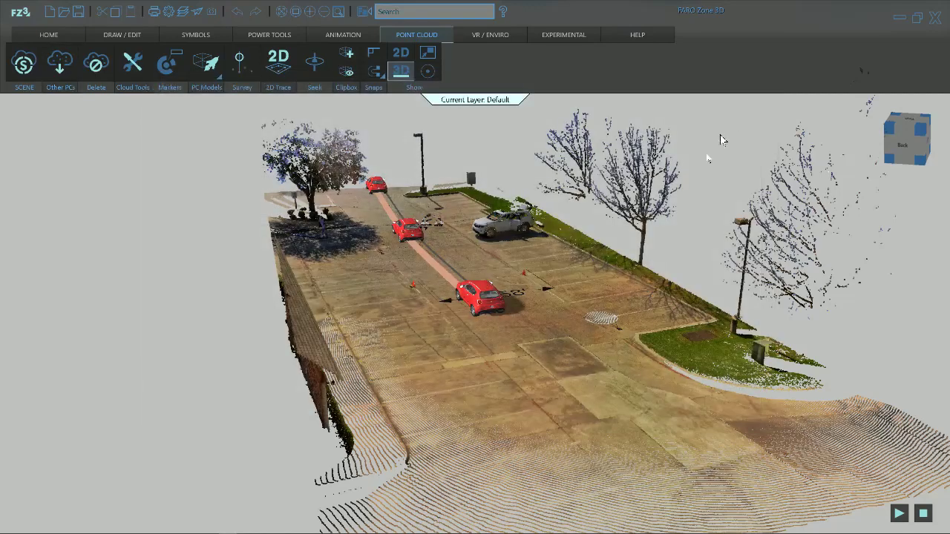